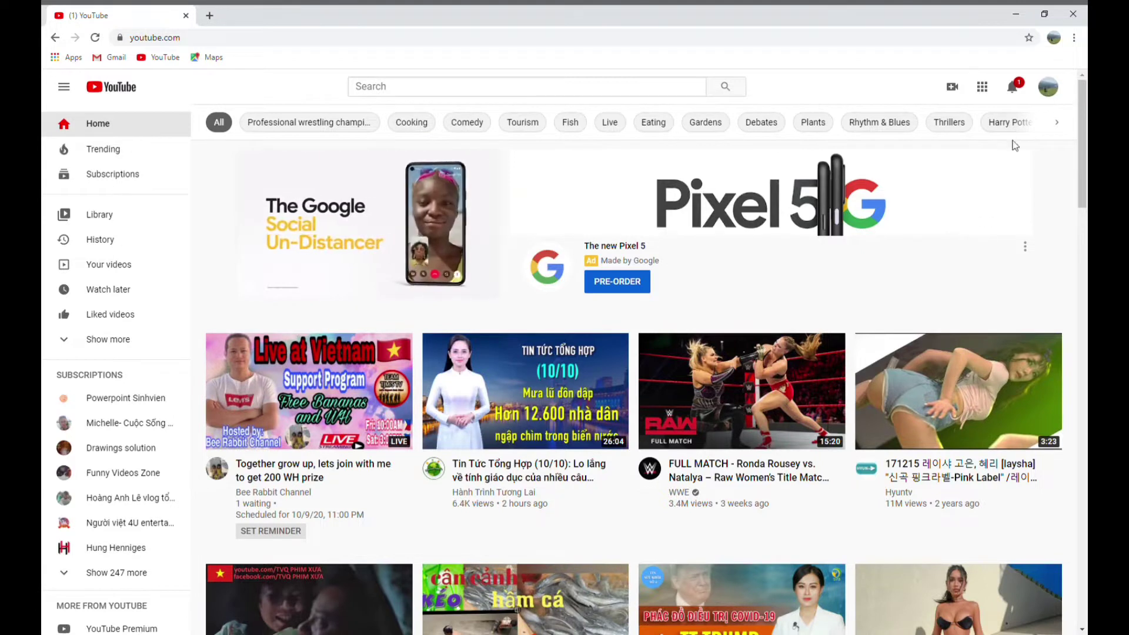
{"action": "left_click", "coordinate": [1049, 88]}
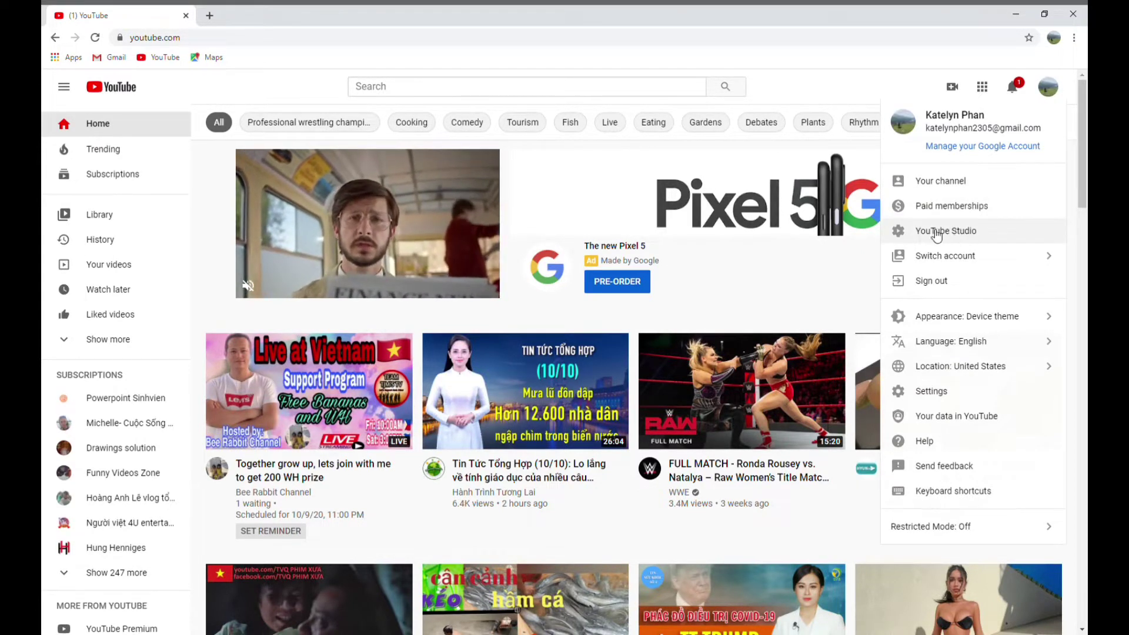
{"action": "left_click", "coordinate": [956, 233]}
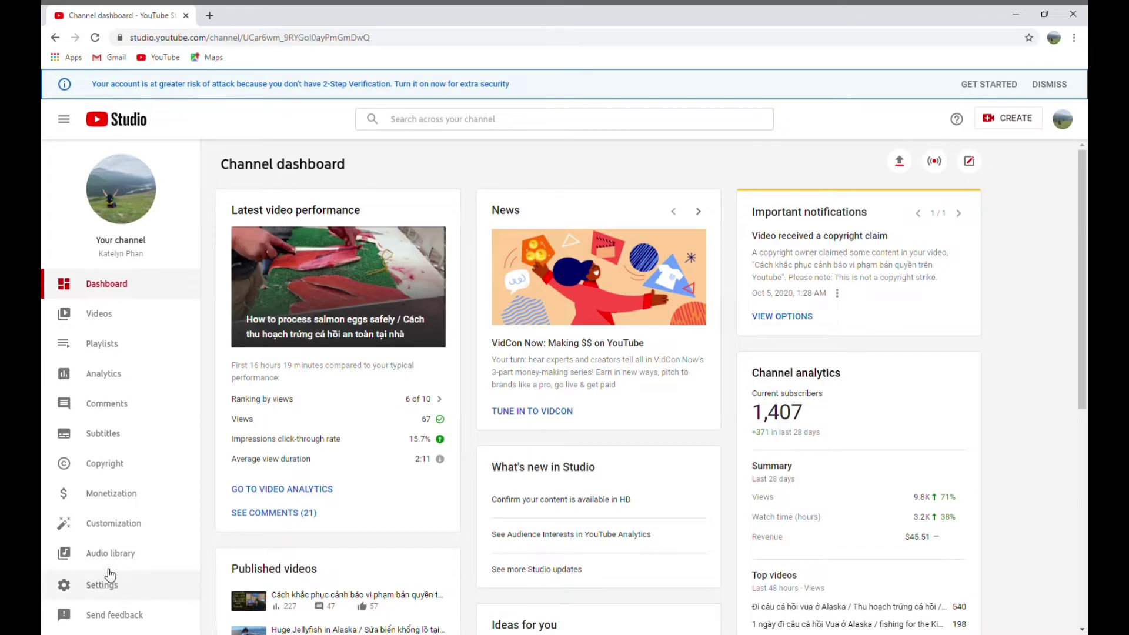
{"action": "left_click", "coordinate": [119, 318]}
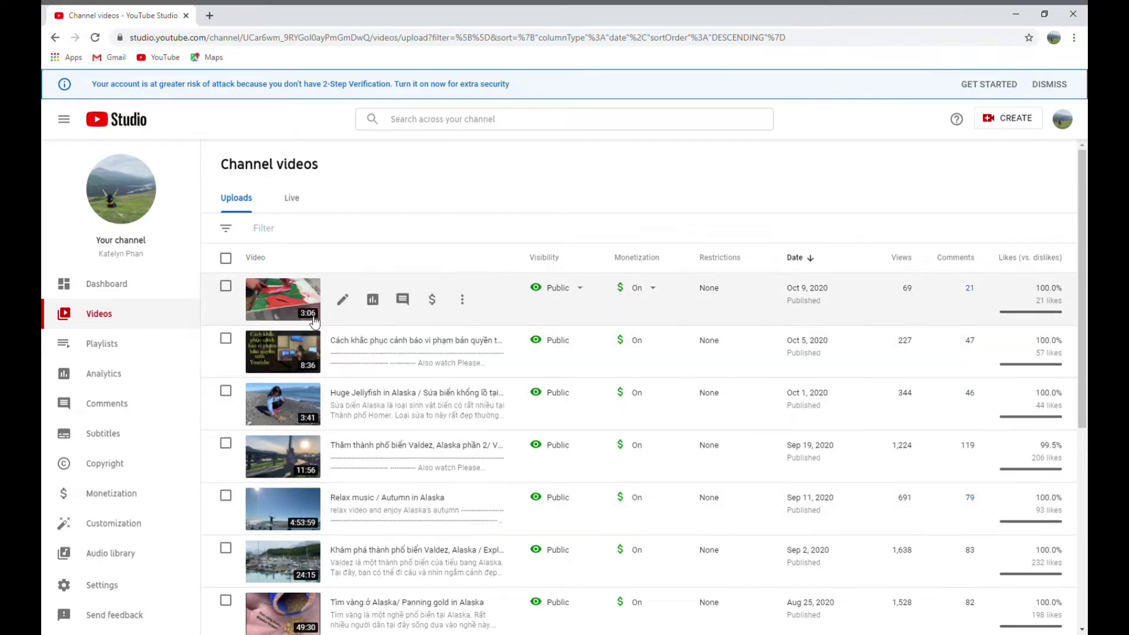
{"action": "left_click", "coordinate": [433, 300]}
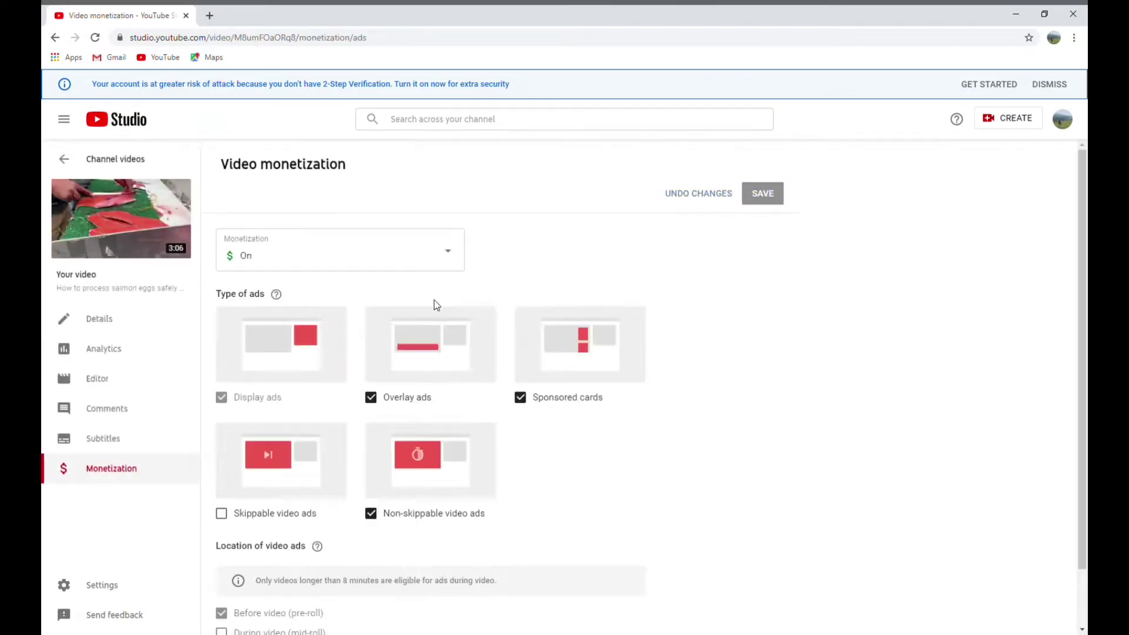
Try switching the salmon eggs video's monetization to Off, and set it back to On.
{"action": "left_click", "coordinate": [453, 253]}
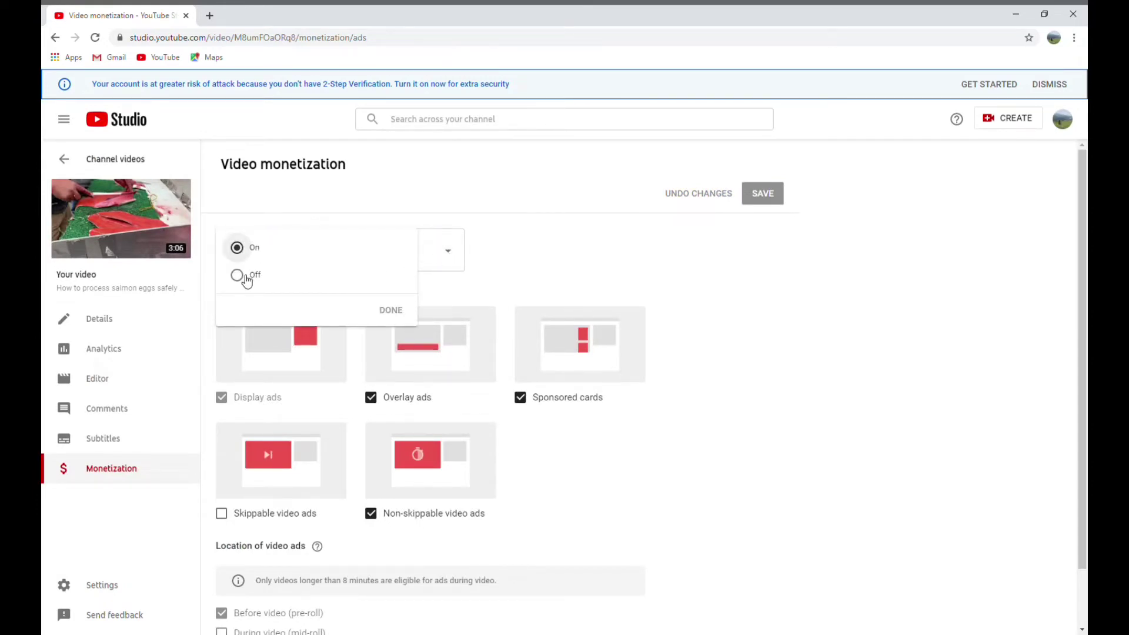
{"action": "left_click", "coordinate": [243, 276]}
{"action": "left_click", "coordinate": [242, 250]}
{"action": "left_click", "coordinate": [444, 249]}
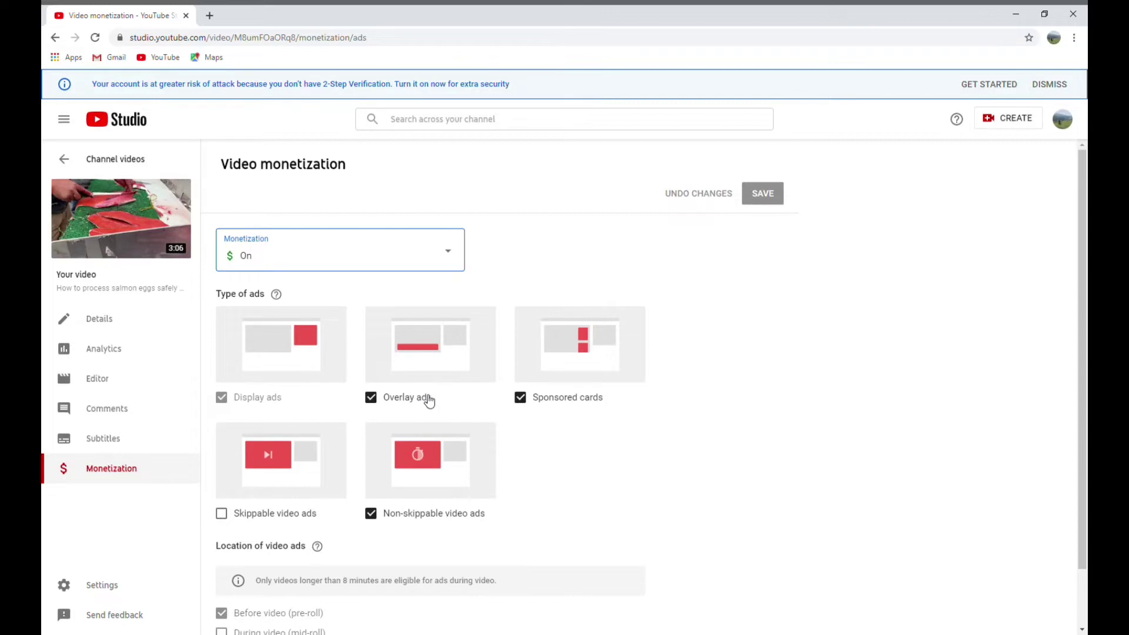
Toggle the overlay, skippable and non-skippable video ad types one at a time, restoring each to its original setting.
{"action": "left_click", "coordinate": [372, 399]}
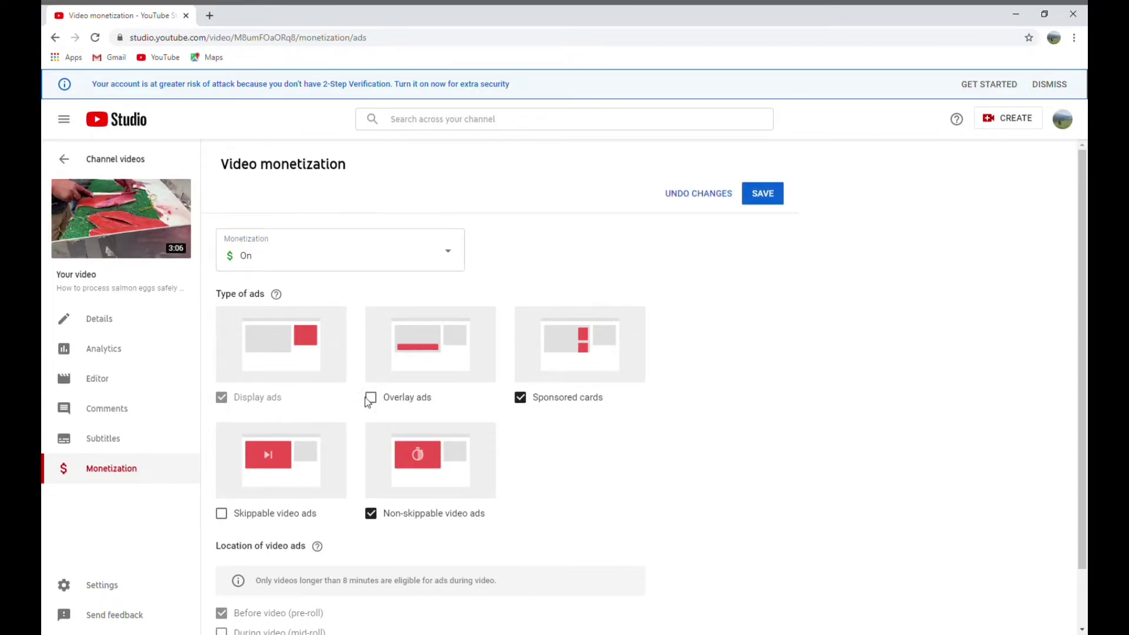
{"action": "left_click", "coordinate": [371, 397]}
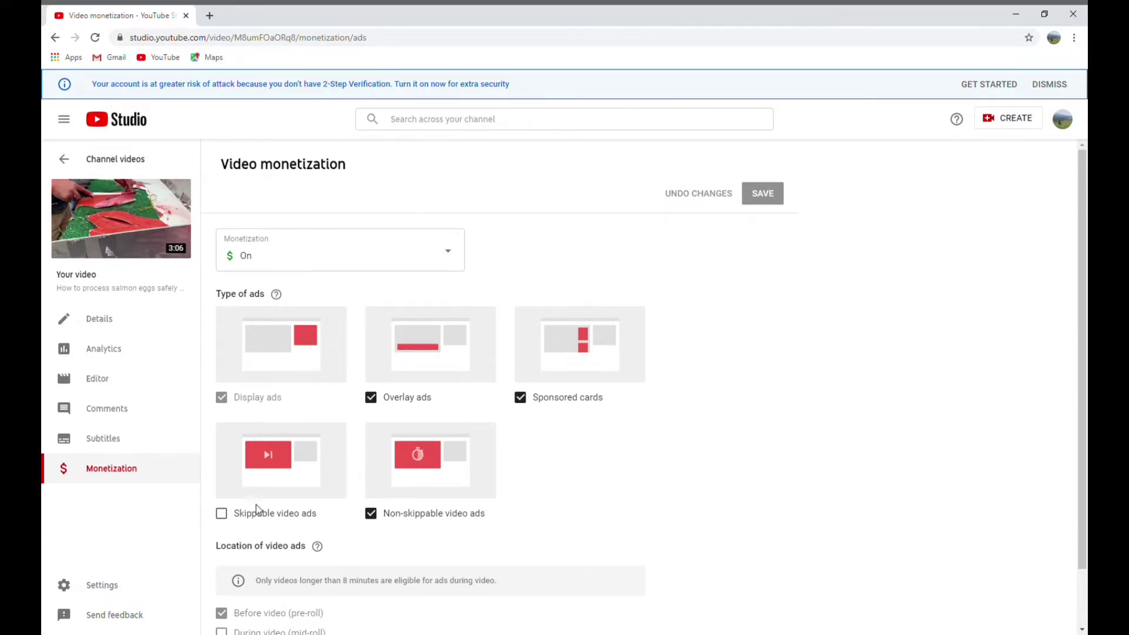
{"action": "left_click", "coordinate": [227, 516]}
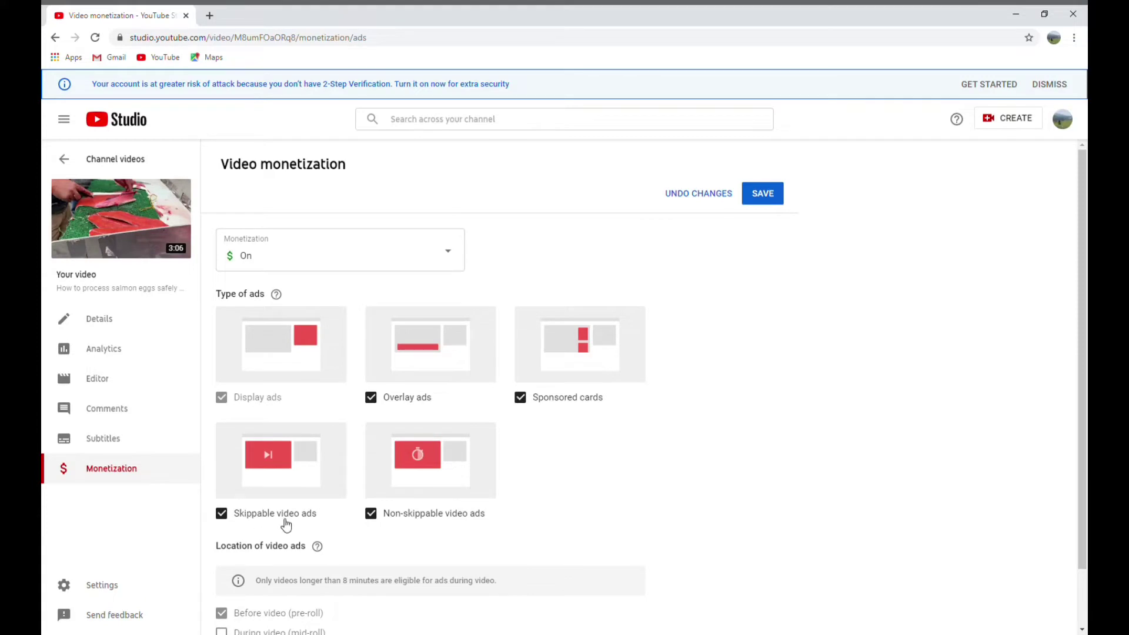
{"action": "left_click", "coordinate": [222, 515]}
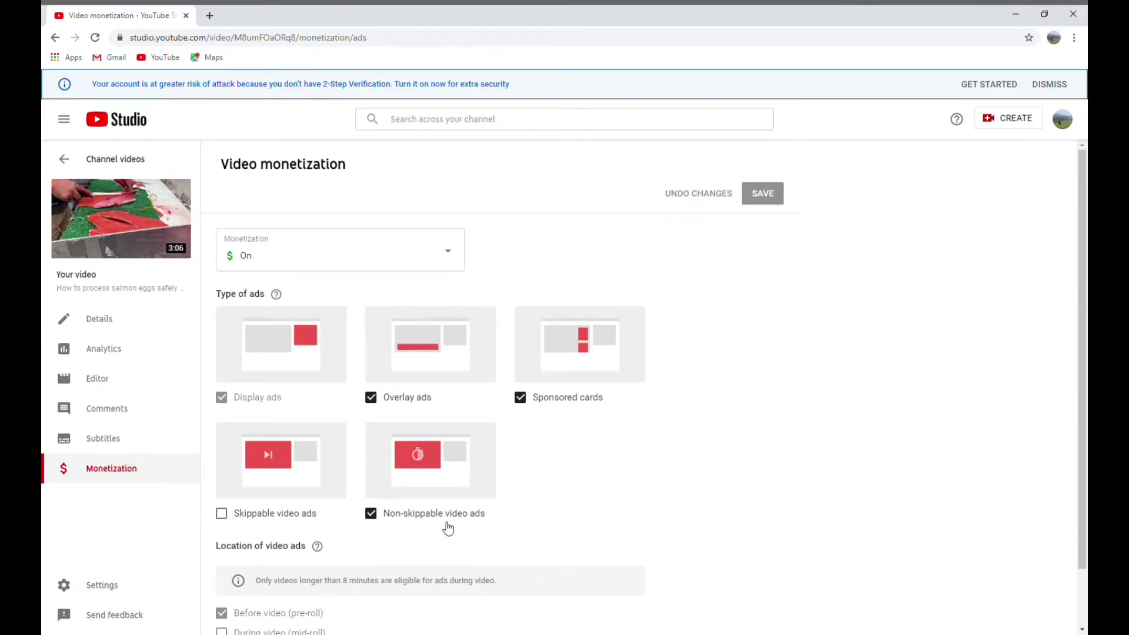
{"action": "left_click", "coordinate": [371, 515]}
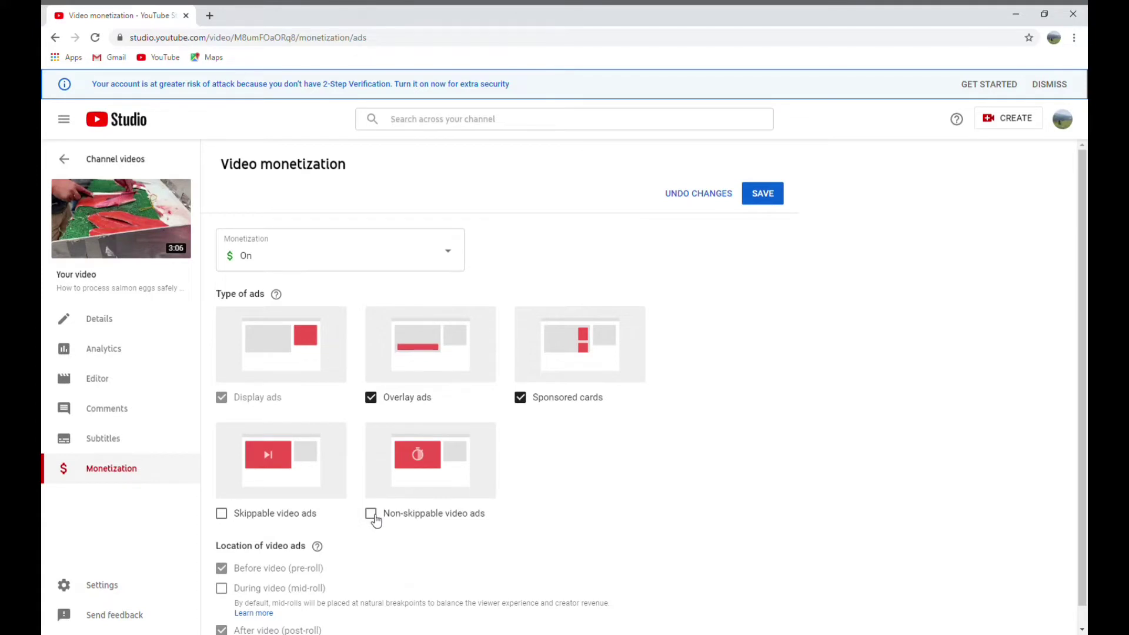
{"action": "left_click", "coordinate": [371, 515]}
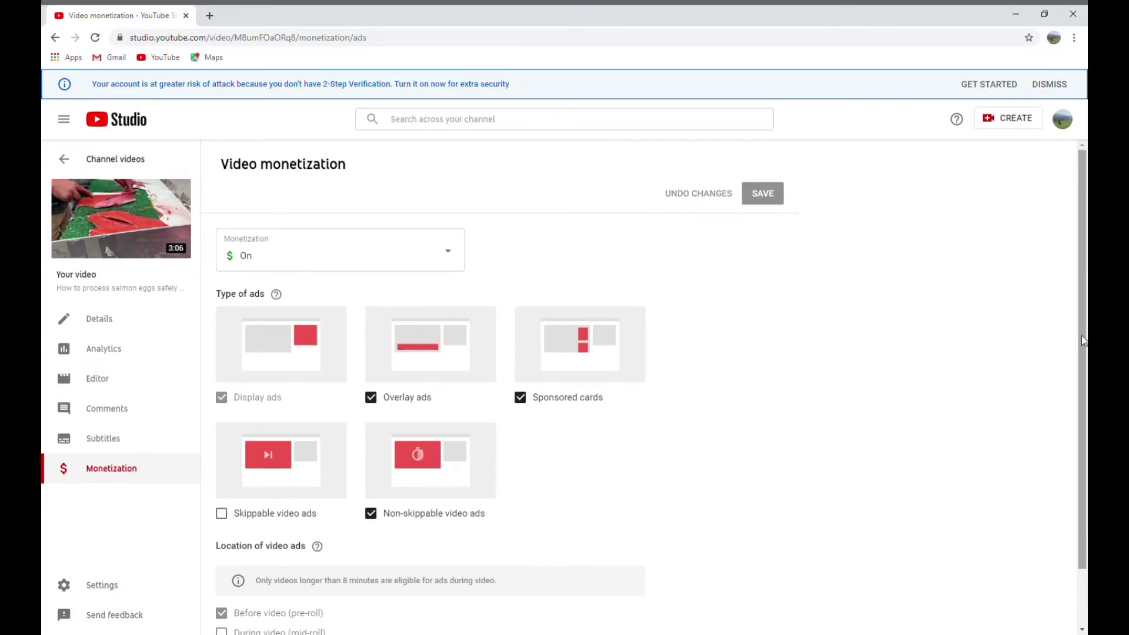
Try to enable mid-roll ads during the 3:06 salmon eggs video.
{"action": "scroll", "coordinate": [1081, 336], "scroll_direction": "down", "scroll_amount": 2}
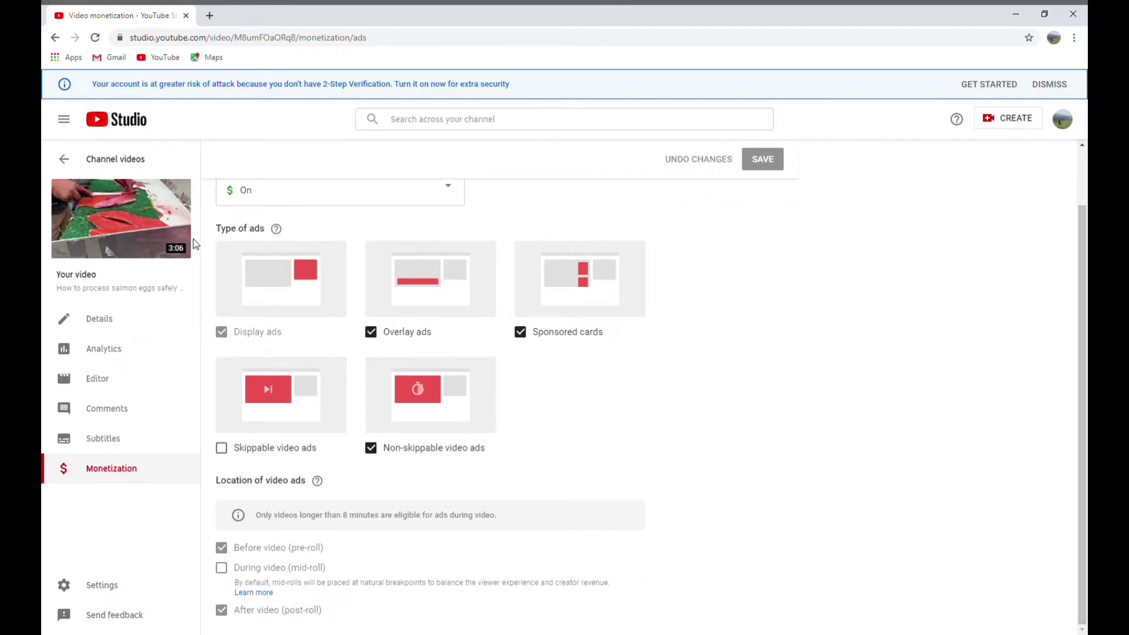
{"action": "mouse_move", "coordinate": [182, 240]}
{"action": "triple_click", "coordinate": [224, 569]}
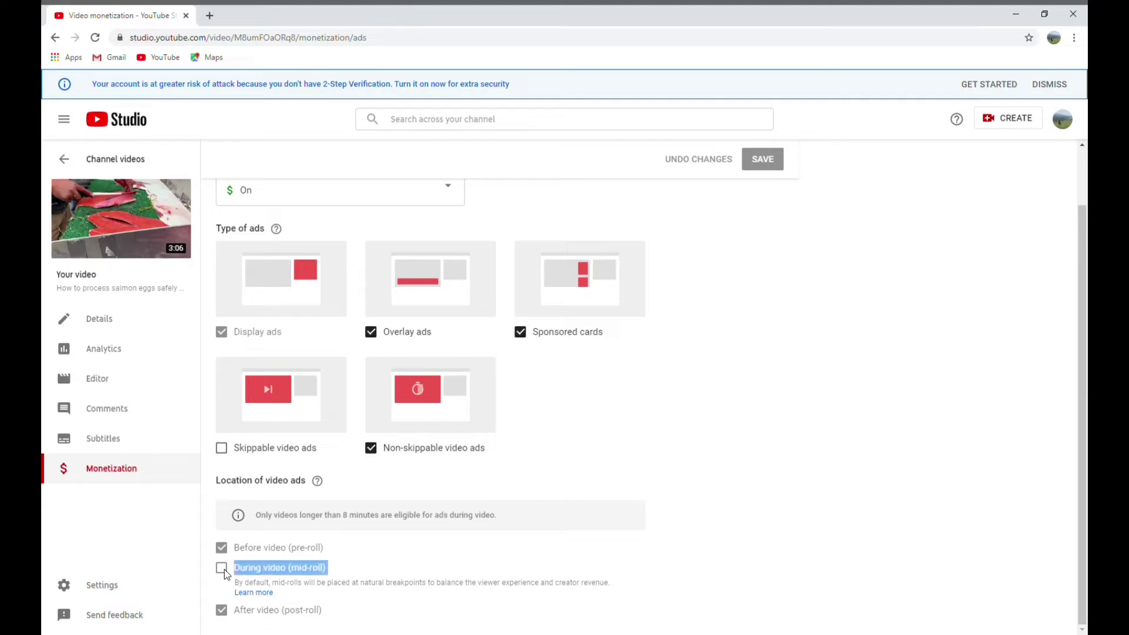
{"action": "left_click", "coordinate": [321, 576]}
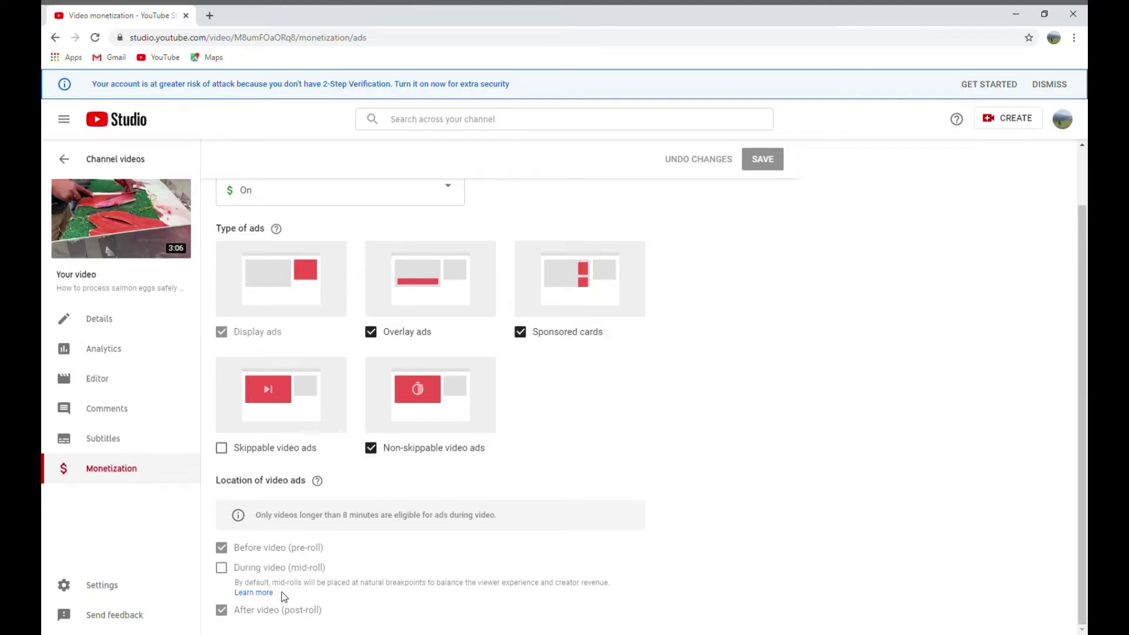
Open the monetization settings of the 8:36 video and switch its mid-roll ads off and back on.
{"action": "left_click", "coordinate": [69, 160]}
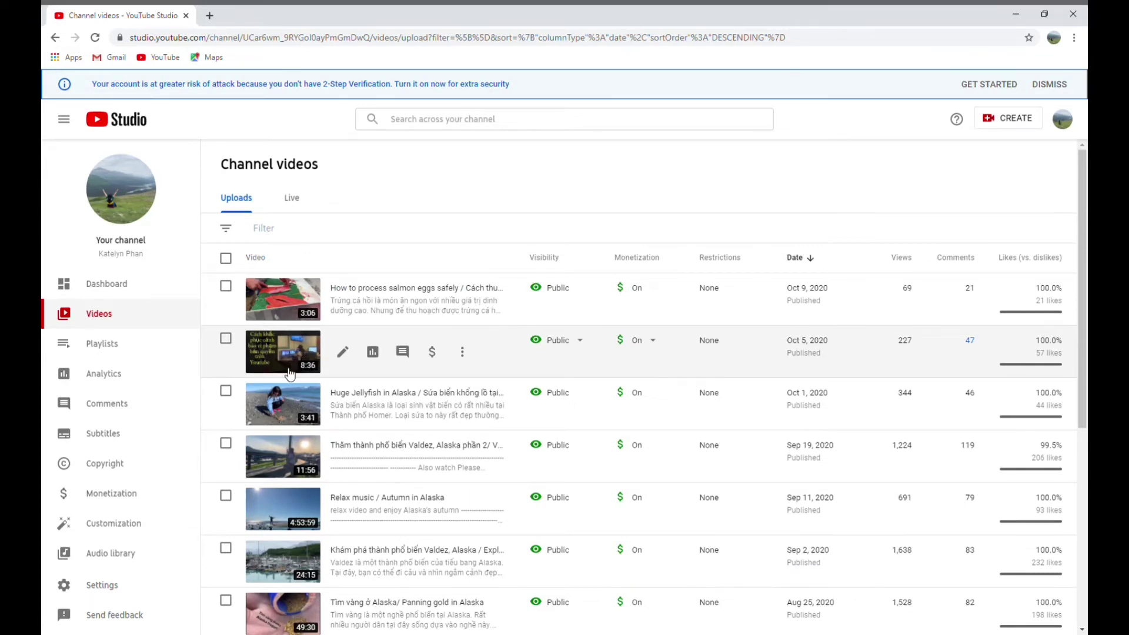
{"action": "left_click", "coordinate": [434, 353]}
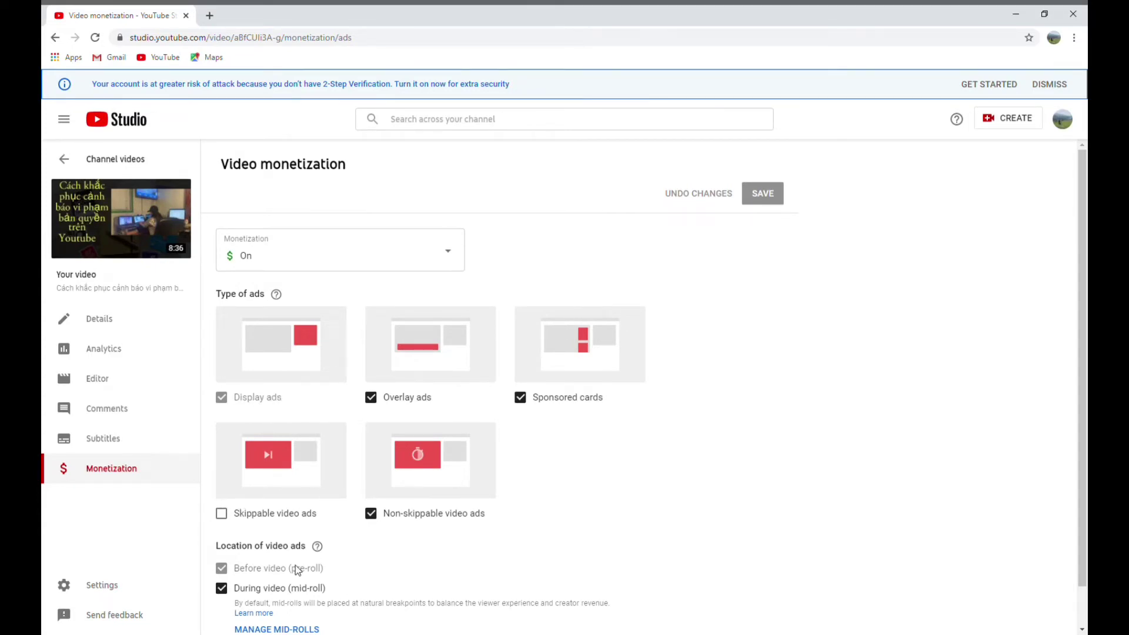
{"action": "scroll", "coordinate": [1082, 304], "scroll_direction": "down", "scroll_amount": 1}
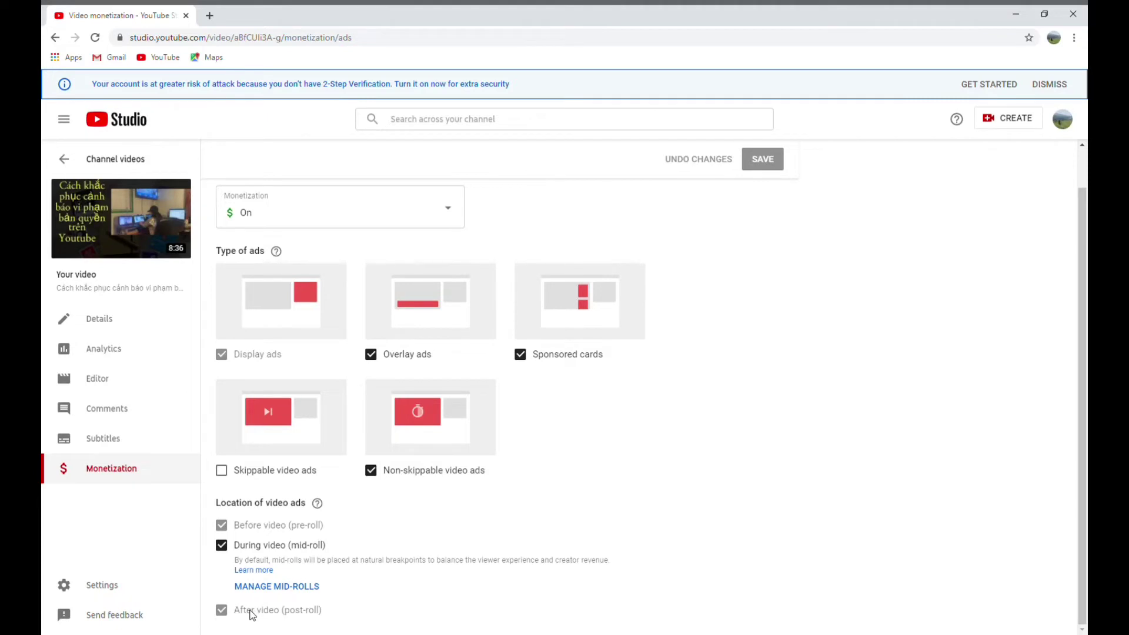
{"action": "left_click", "coordinate": [227, 549]}
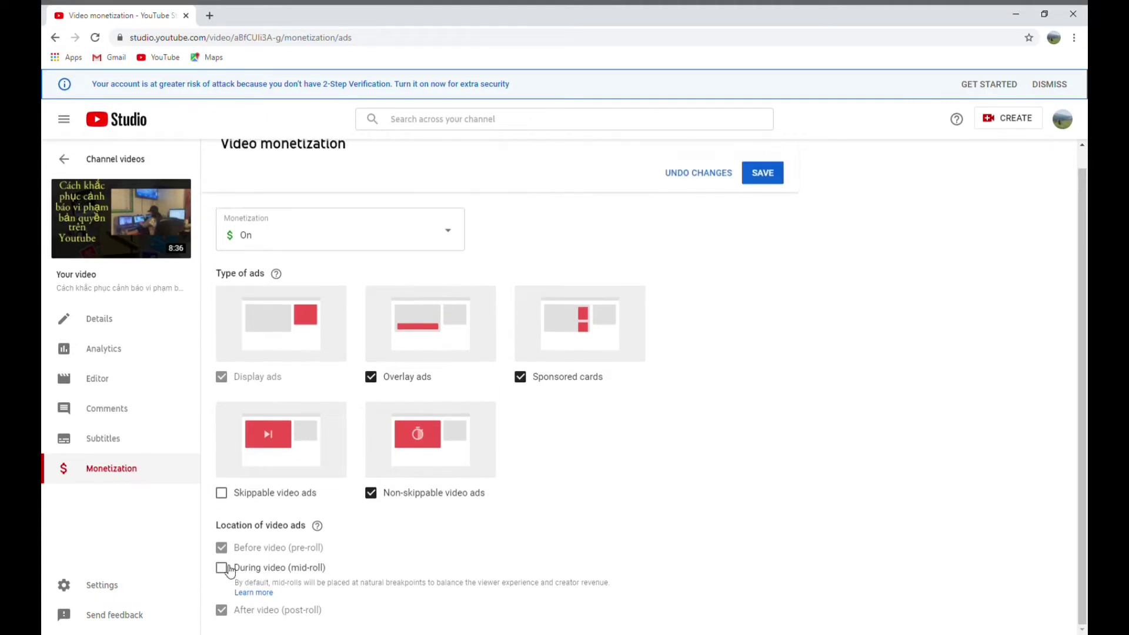
{"action": "left_click", "coordinate": [226, 568]}
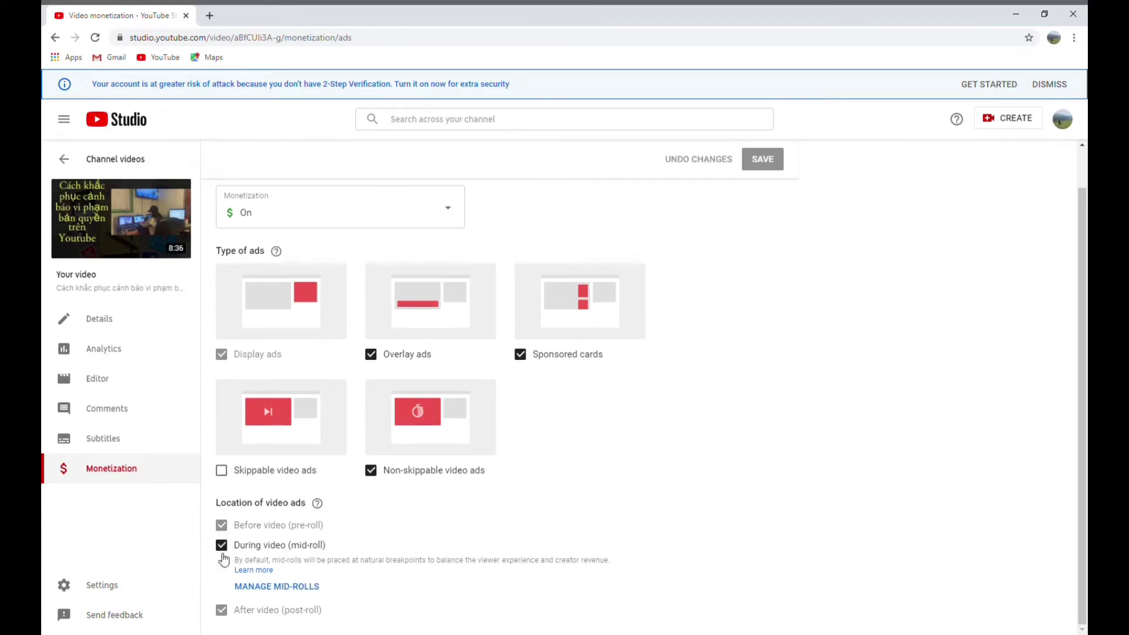
Open the 8:36 video's mid-roll ad breaks and replace the existing ones with automatically placed breaks.
{"action": "left_click", "coordinate": [310, 588]}
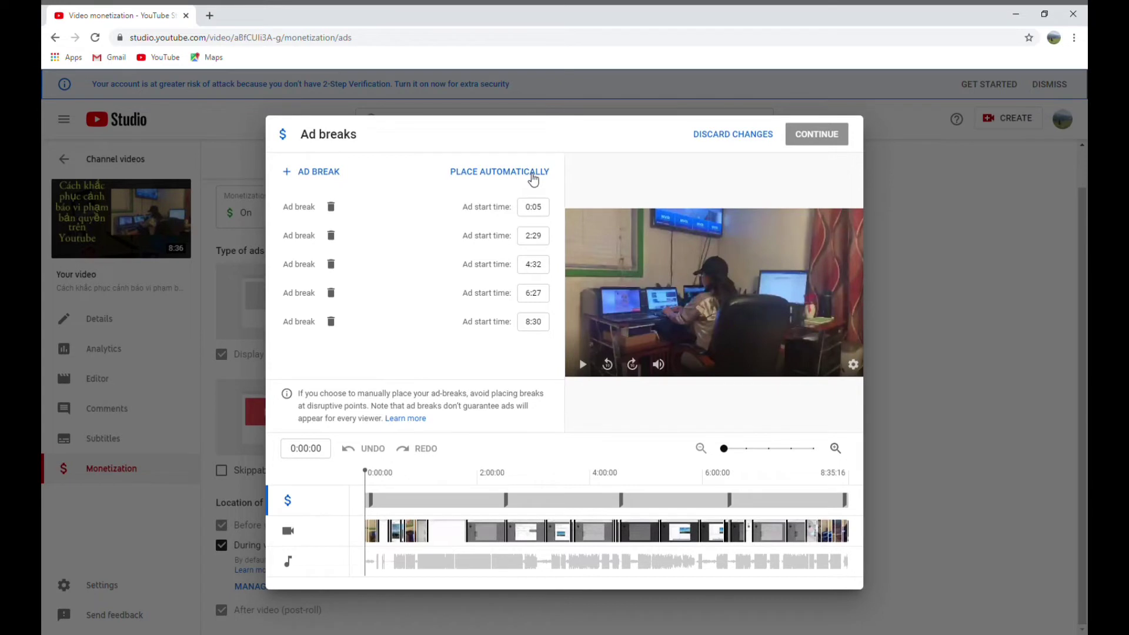
{"action": "left_click", "coordinate": [510, 176]}
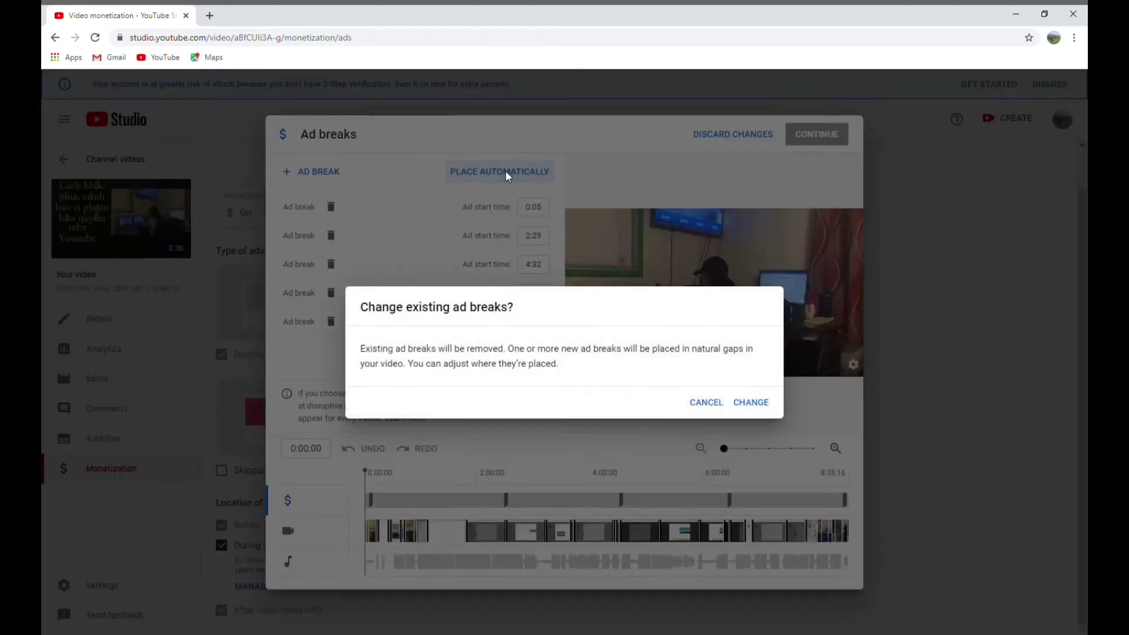
{"action": "left_click", "coordinate": [747, 405]}
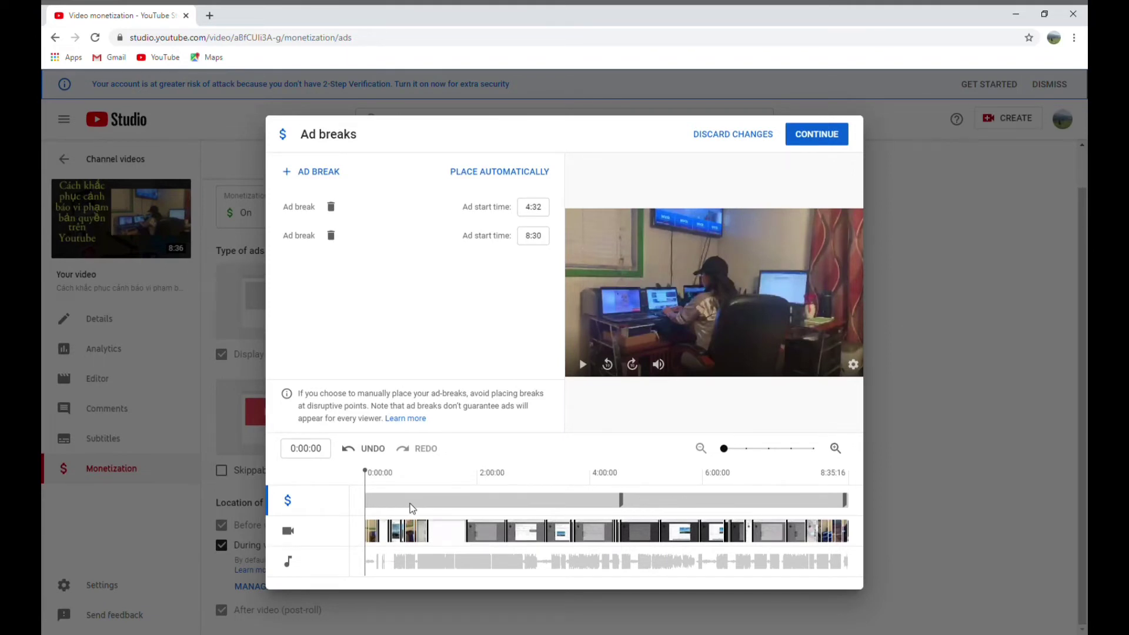
Add an ad break near the start of the video and set its start time to 0:05.
{"action": "left_click", "coordinate": [333, 175]}
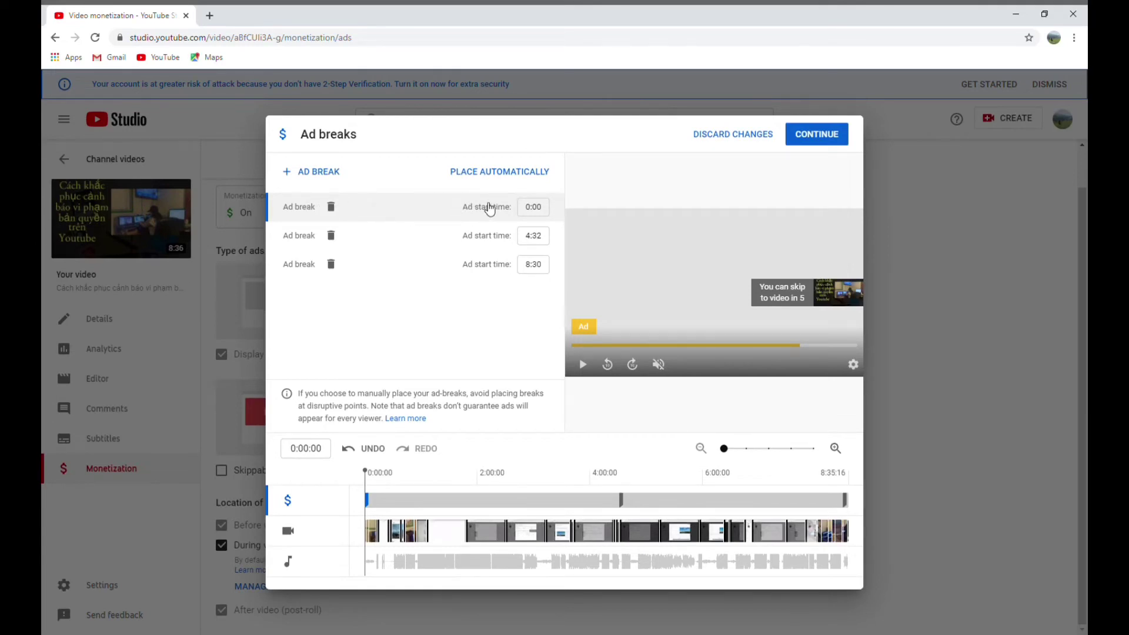
{"action": "left_click", "coordinate": [548, 211]}
{"action": "left_click", "coordinate": [514, 225]}
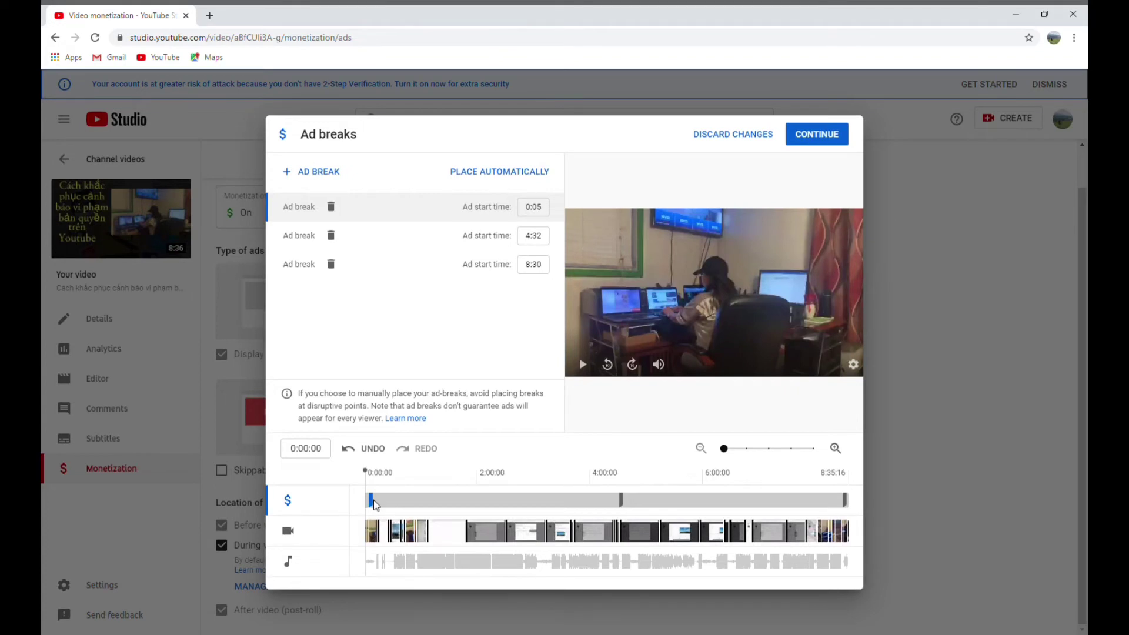
Add ad breaks at about 2:30 and 6:44 on the timeline, and save the video's monetization changes.
{"action": "left_click", "coordinate": [507, 514]}
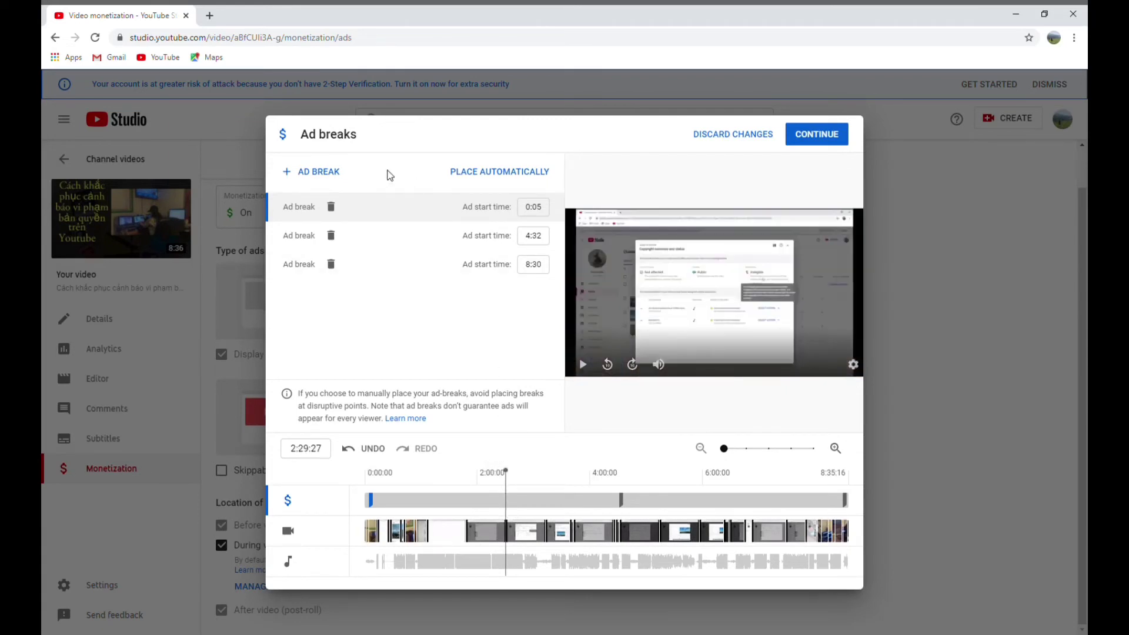
{"action": "left_click", "coordinate": [333, 175]}
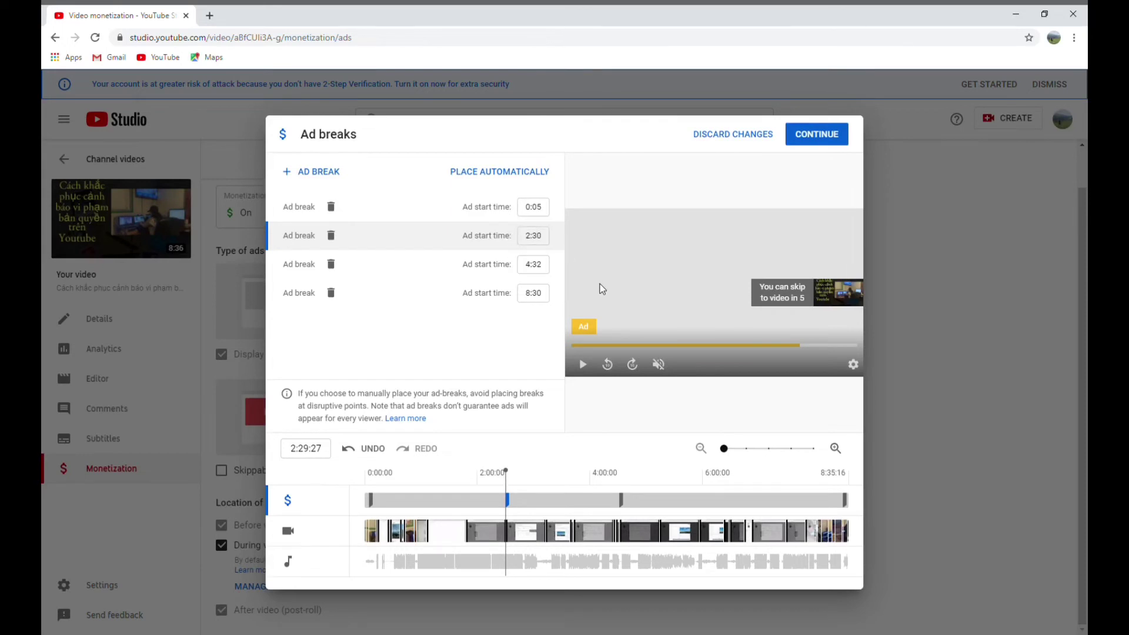
{"action": "left_click", "coordinate": [745, 484]}
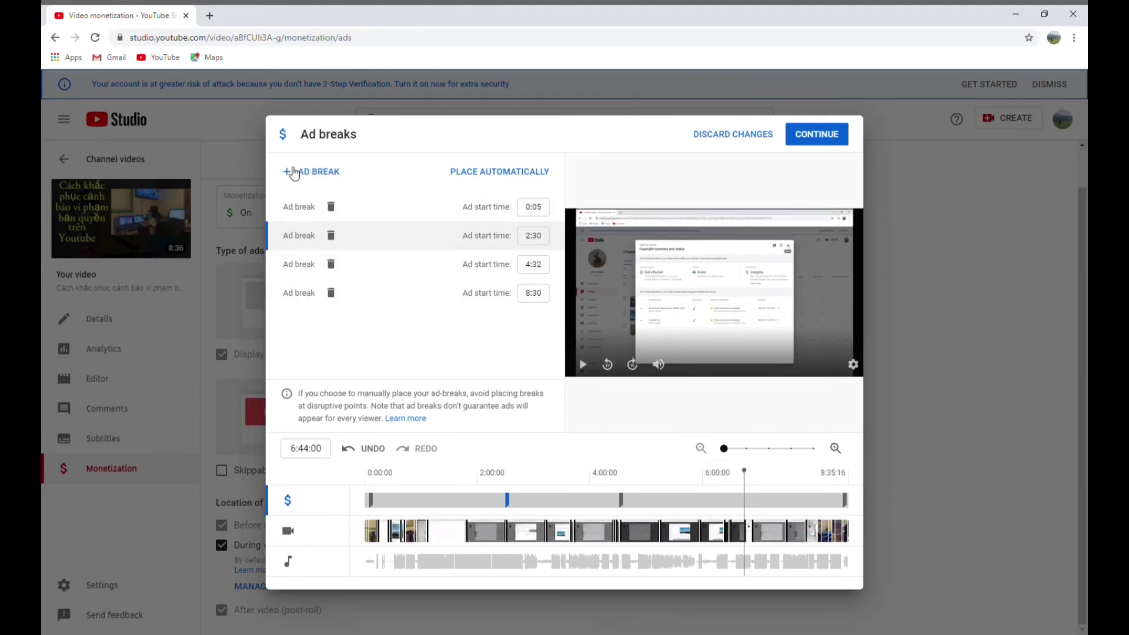
{"action": "left_click", "coordinate": [338, 175]}
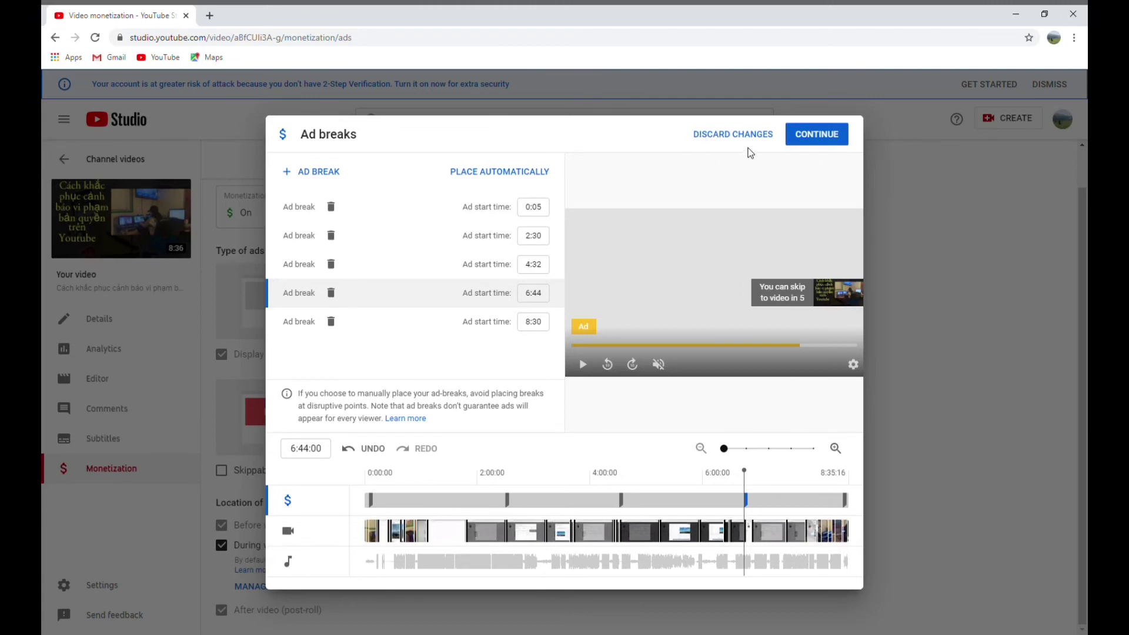
{"action": "left_click", "coordinate": [823, 138]}
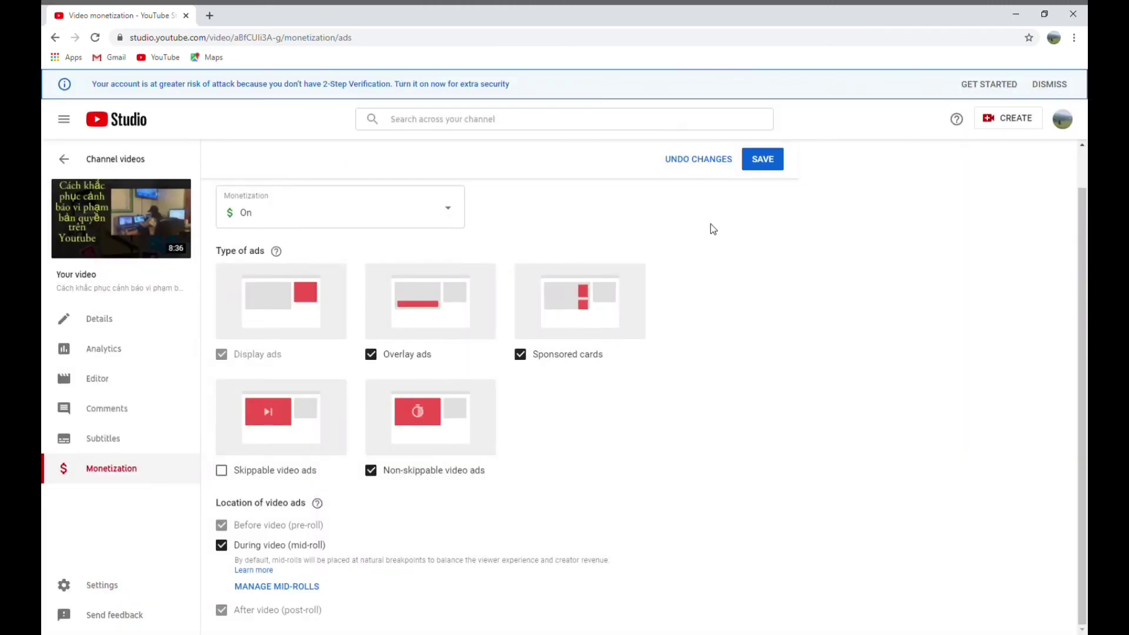
{"action": "left_click", "coordinate": [769, 166]}
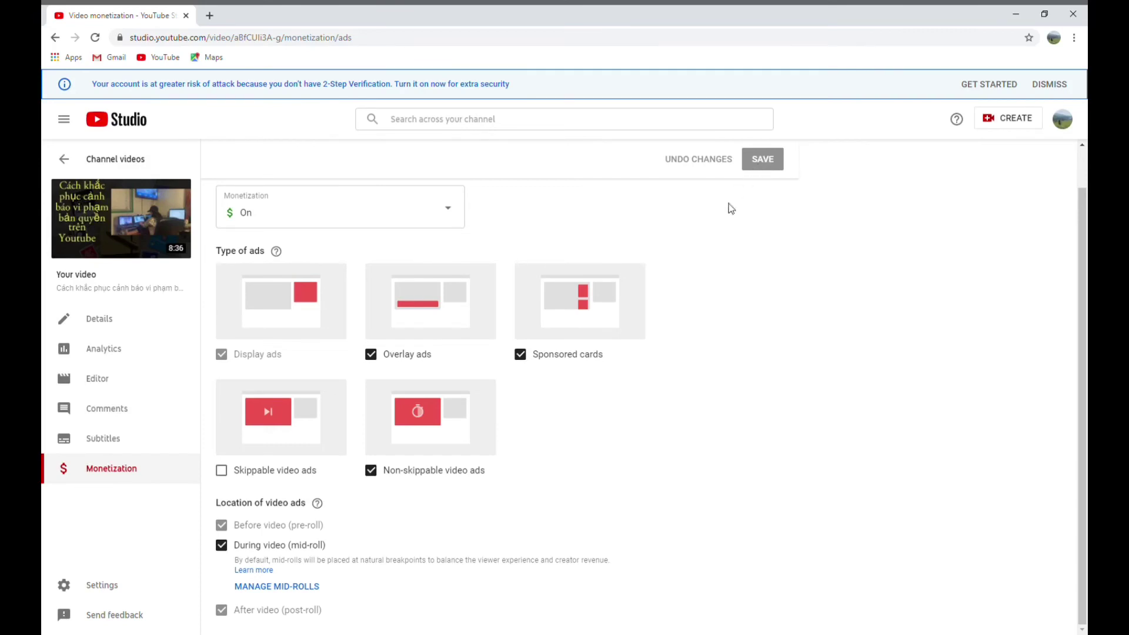
Examine the mid-roll ad breaks of the 11:56 Valdez, Alaska video along its timeline, and leave without making changes.
{"action": "left_click", "coordinate": [87, 162]}
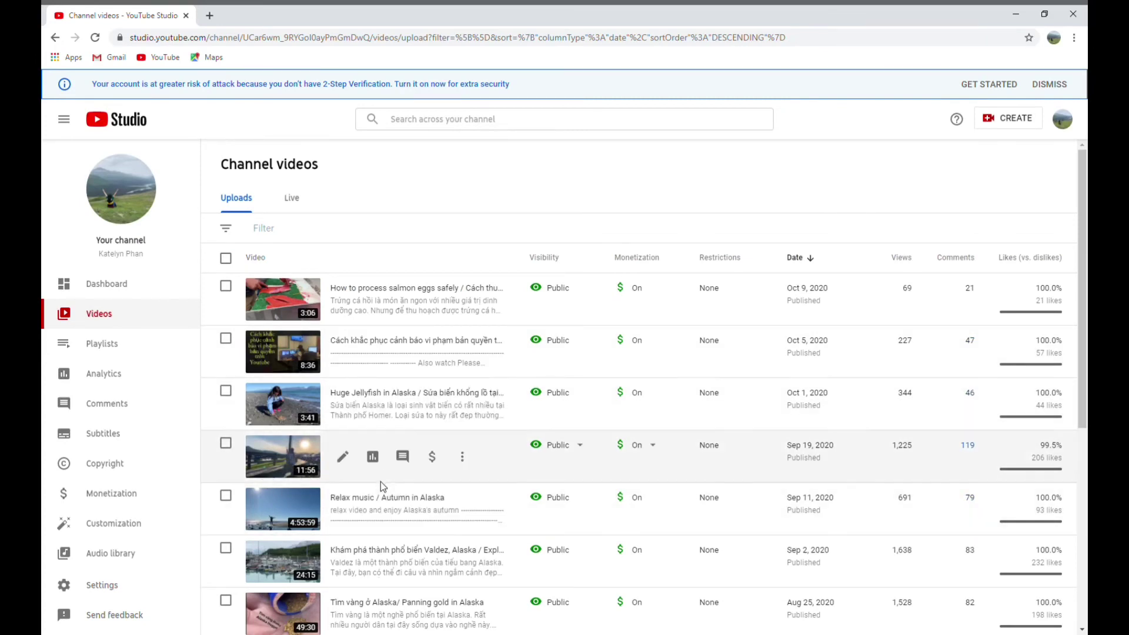
{"action": "left_click", "coordinate": [433, 458]}
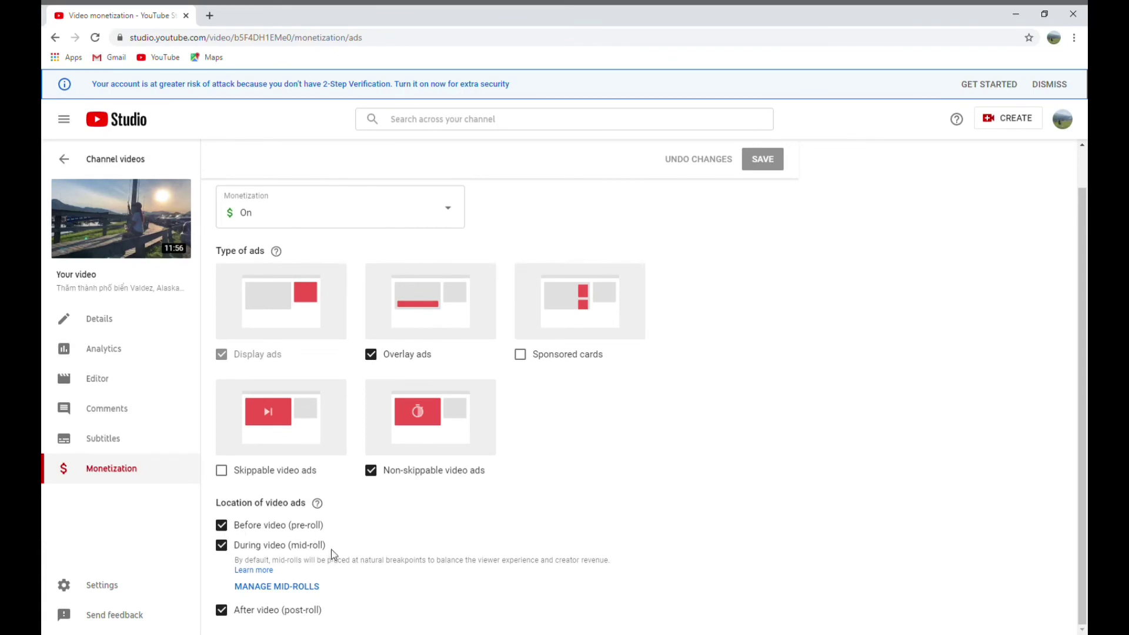
{"action": "left_click", "coordinate": [303, 587]}
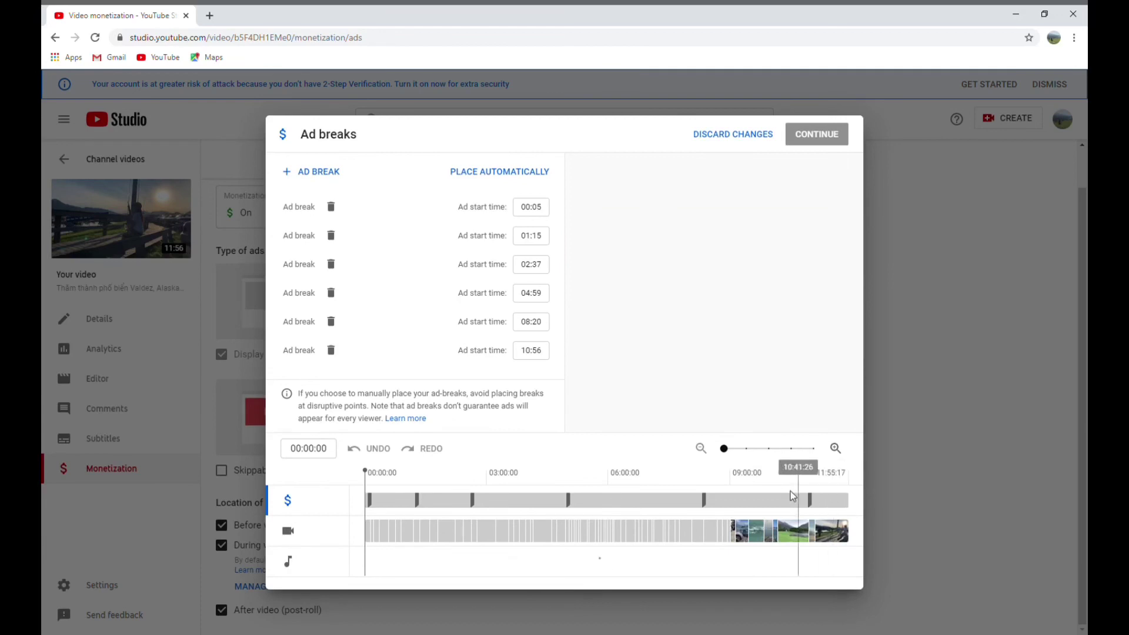
{"action": "left_click", "coordinate": [637, 512]}
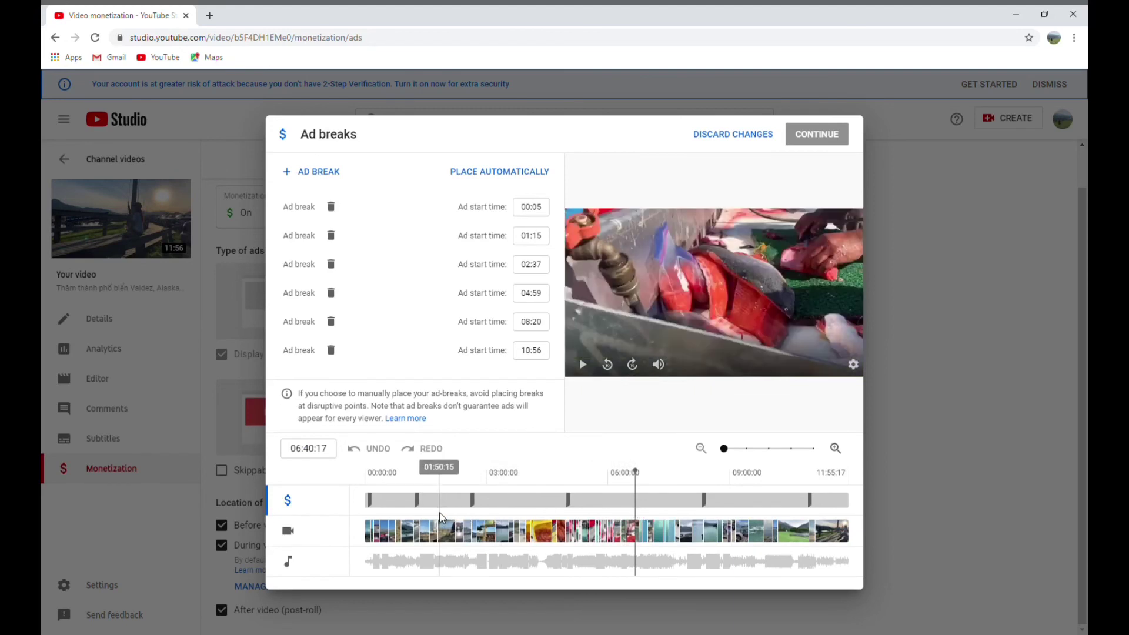
{"action": "left_click", "coordinate": [441, 518]}
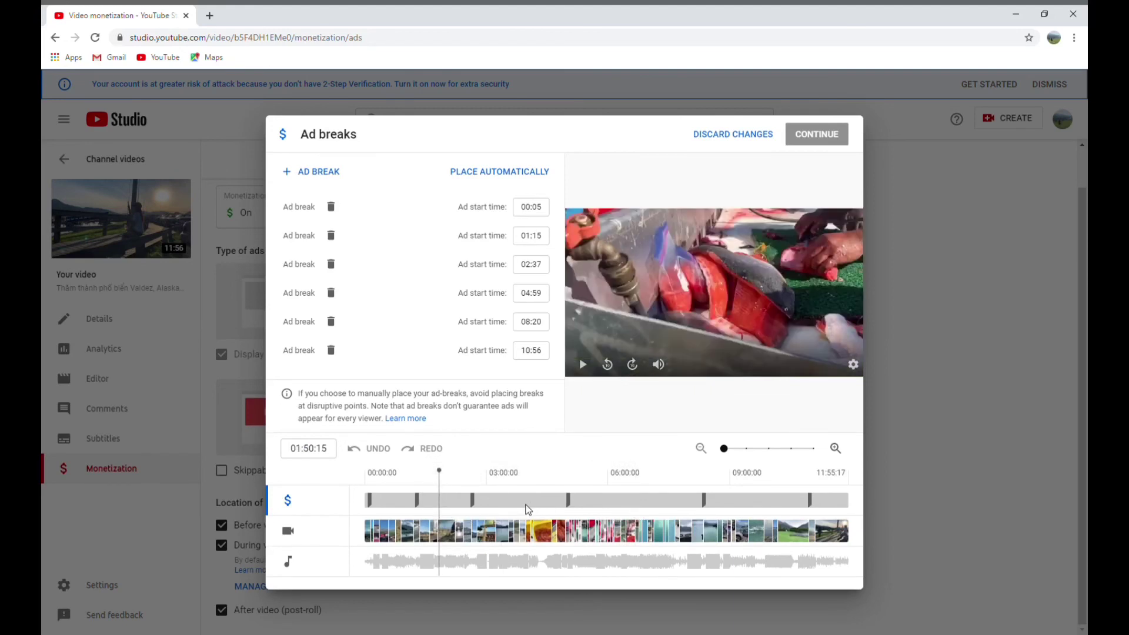
{"action": "left_click", "coordinate": [758, 135]}
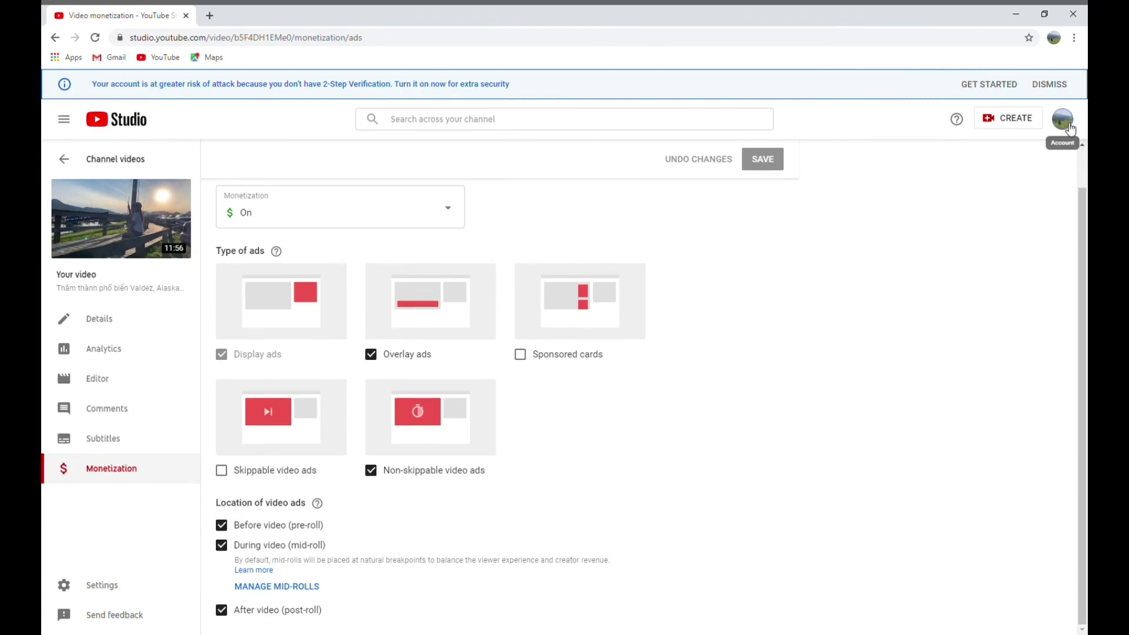
Sign out of the Google account.
{"action": "left_click", "coordinate": [1069, 128]}
{"action": "left_click", "coordinate": [948, 267]}
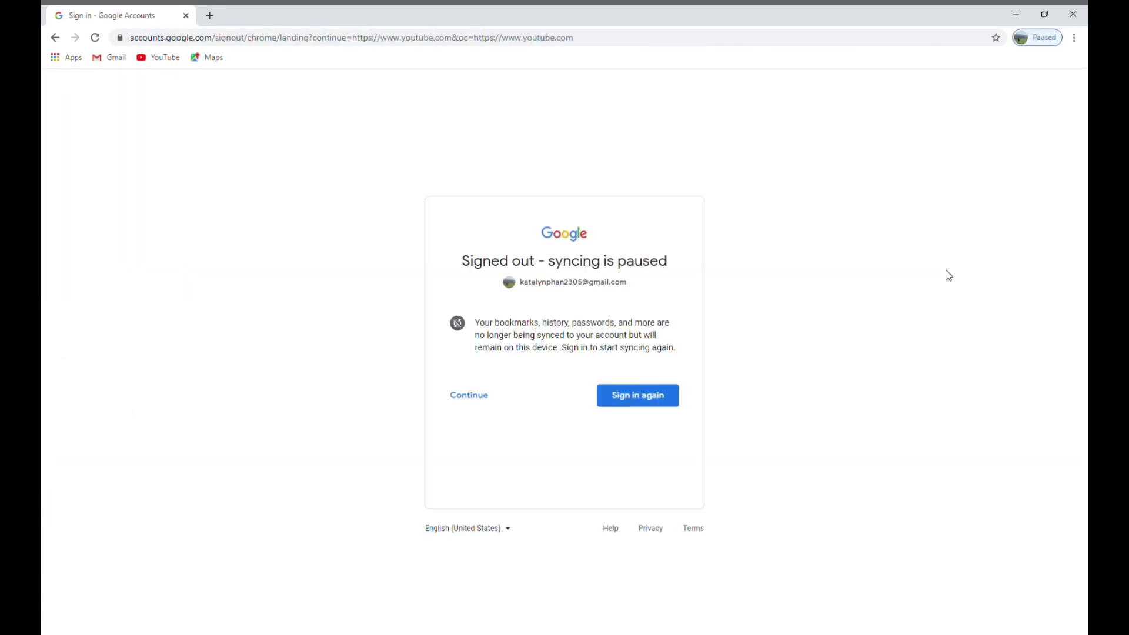